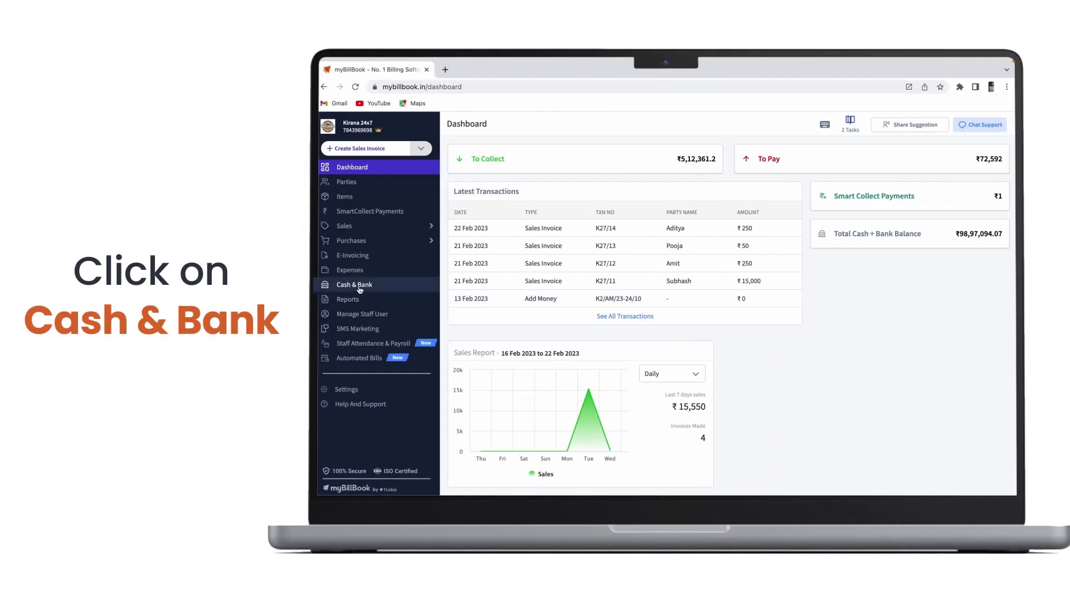
# Step: Open the Cash & Bank overview and look over the bank accounts list
pyautogui.click(319, 289)
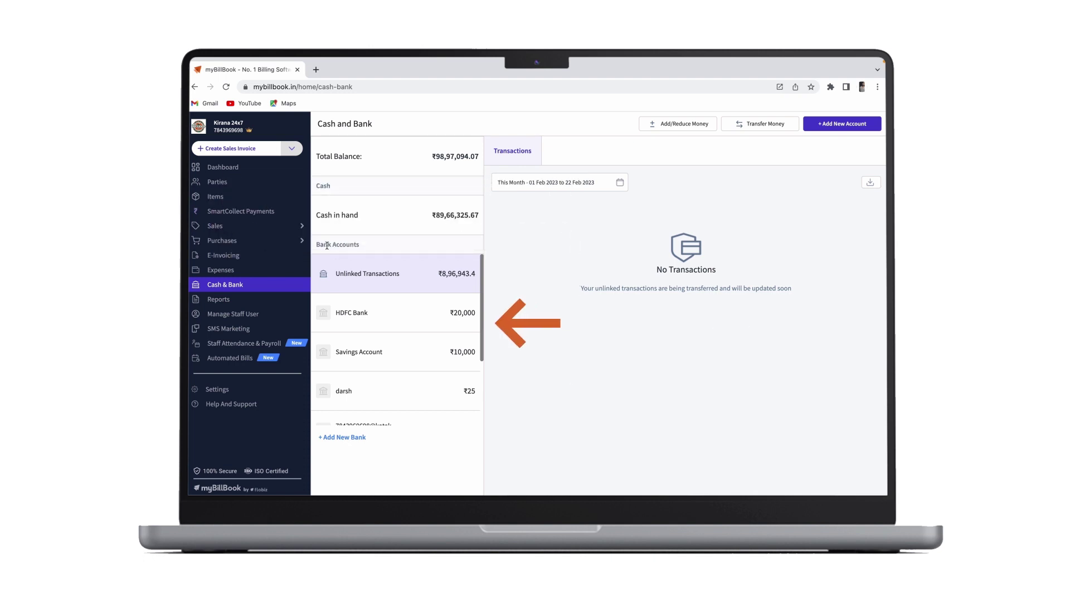
pyautogui.scroll(-3, 402, 340)
pyautogui.scroll(3, 401, 328)
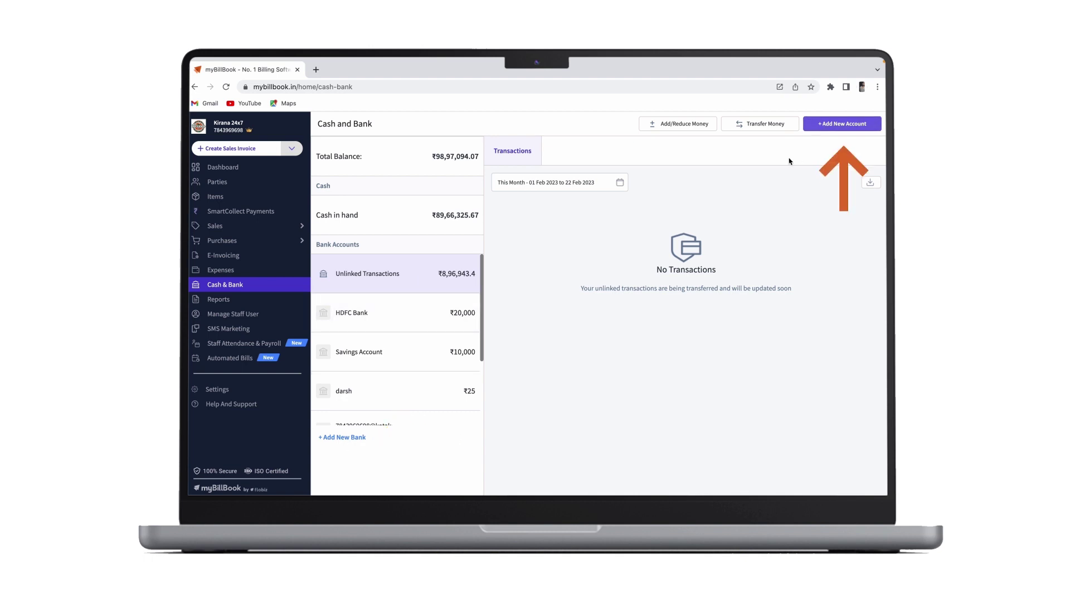
# Step: Add a bank account named Savings with a ₹5000 opening balance, without bank details
pyautogui.click(851, 124)
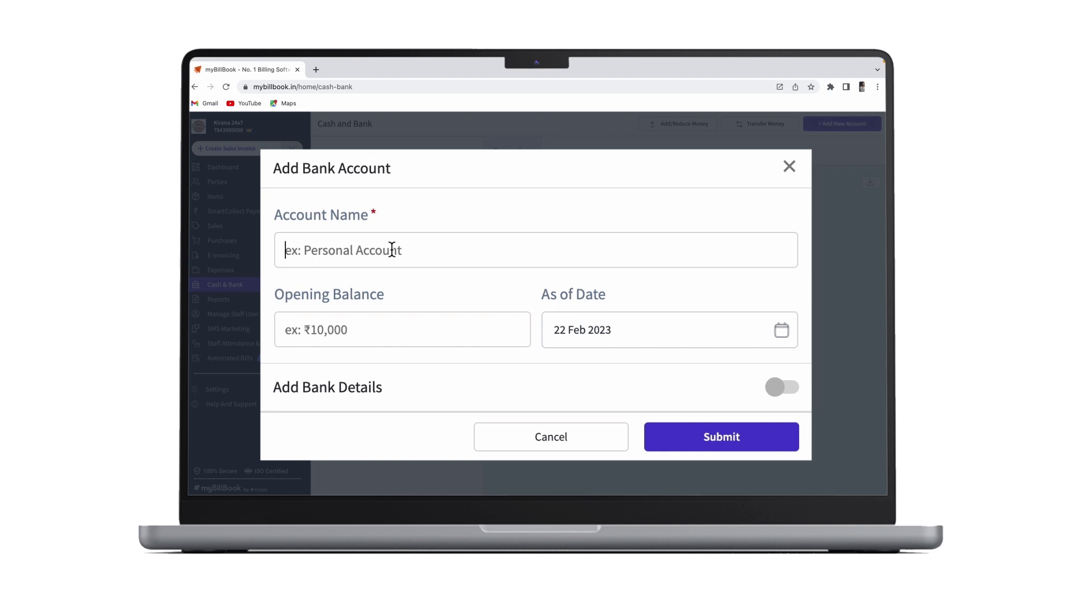
pyautogui.write('Savings')
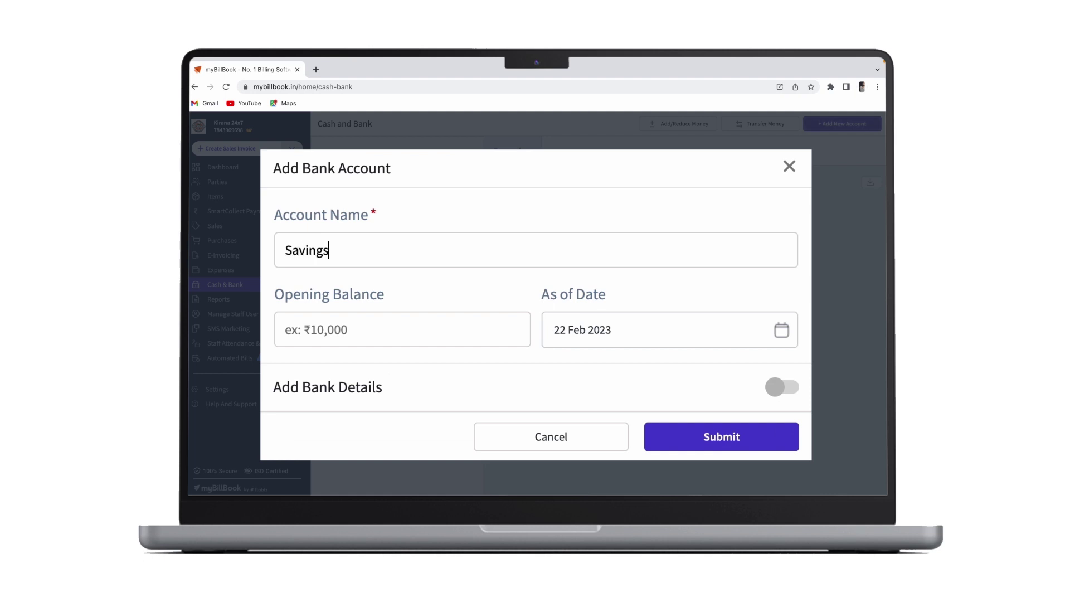
pyautogui.press('Tab')
pyautogui.write('5000')
pyautogui.click(782, 390)
pyautogui.scroll(-2, 506, 381)
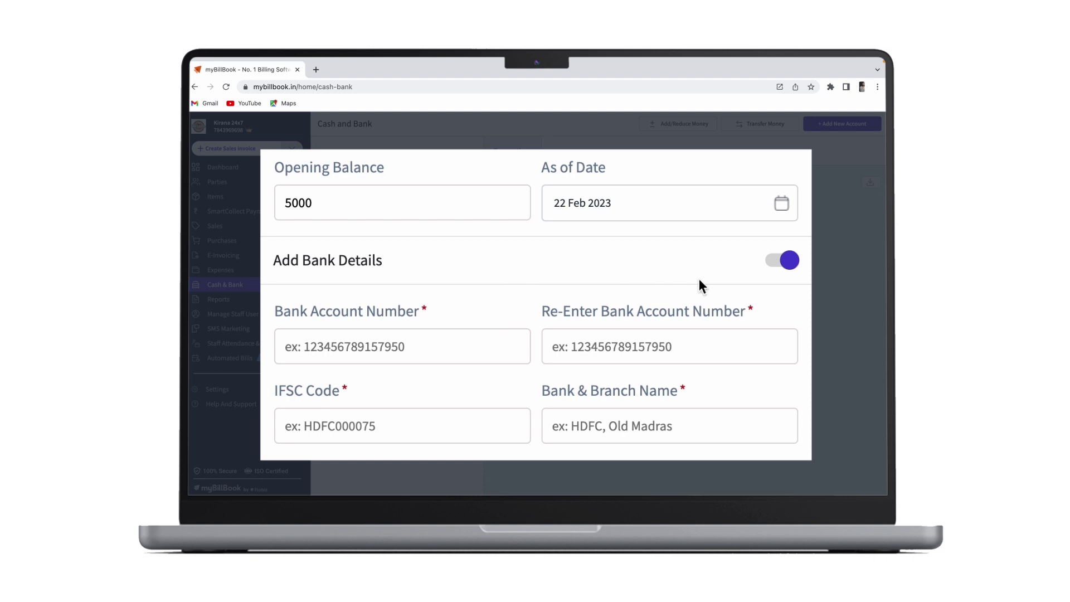
pyautogui.click(783, 262)
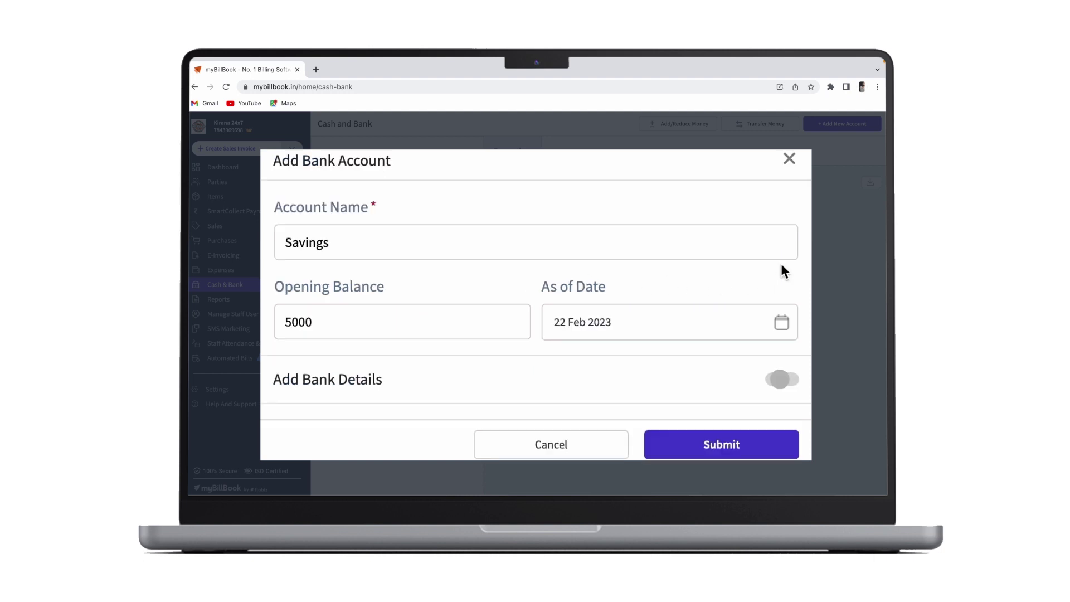
pyautogui.click(717, 446)
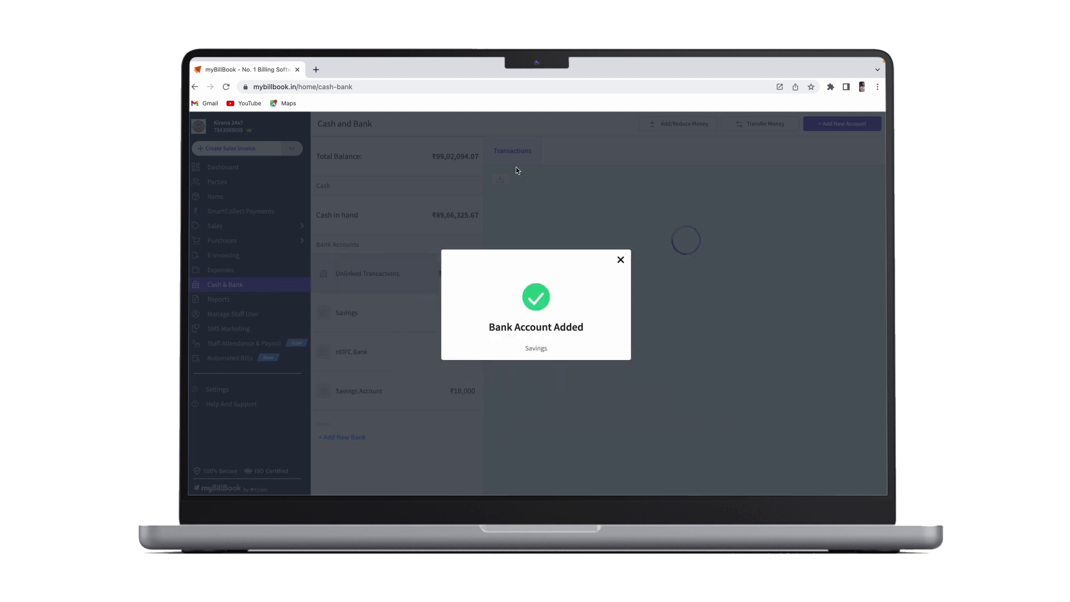
# Step: Start a new sales invoice billed to an existing customer
pyautogui.click(619, 261)
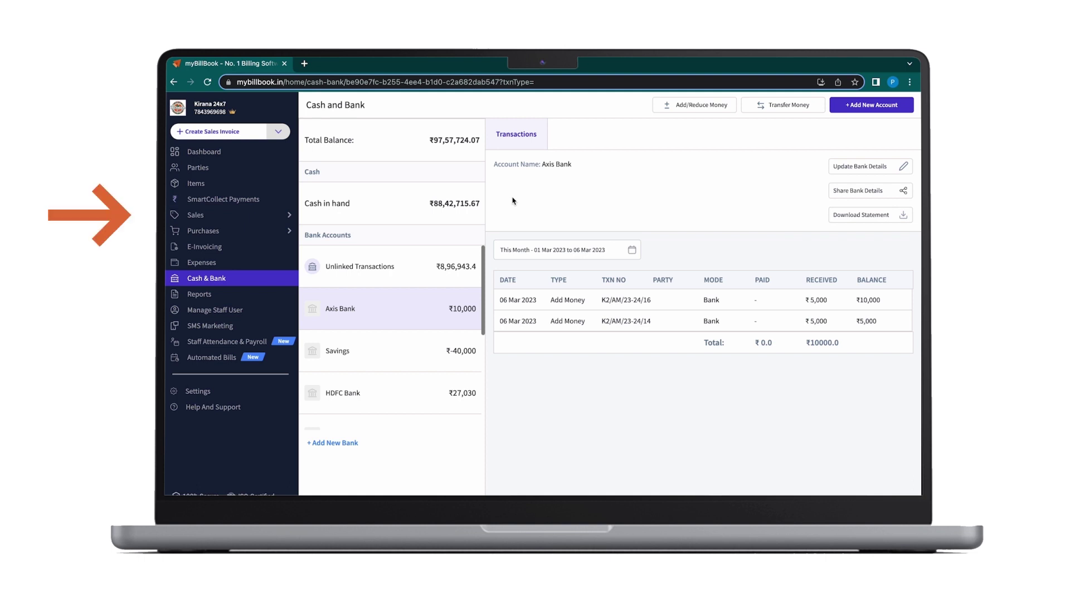
pyautogui.click(262, 215)
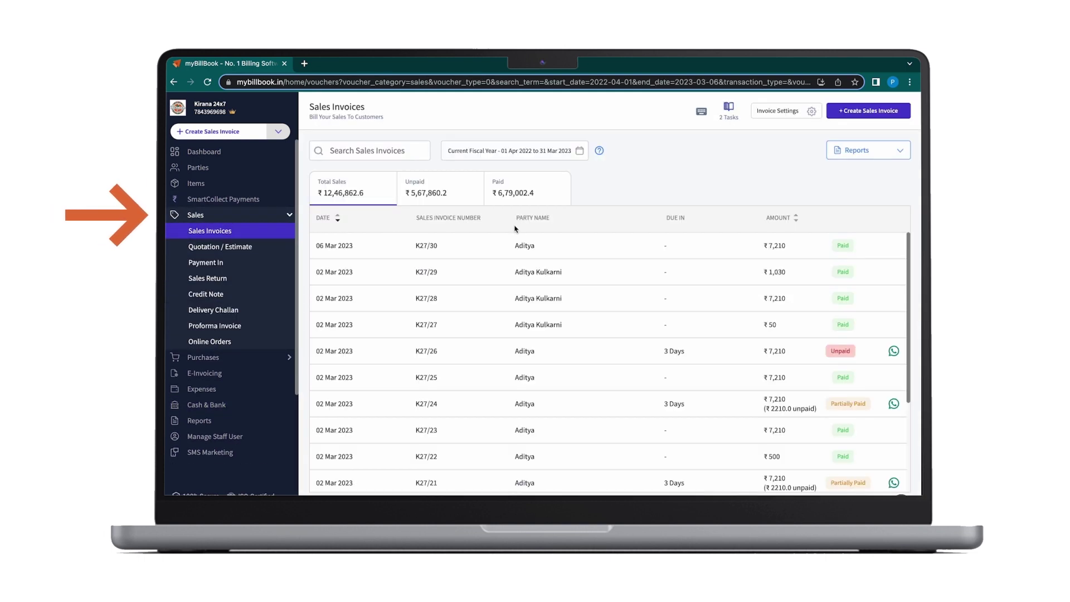
pyautogui.click(872, 116)
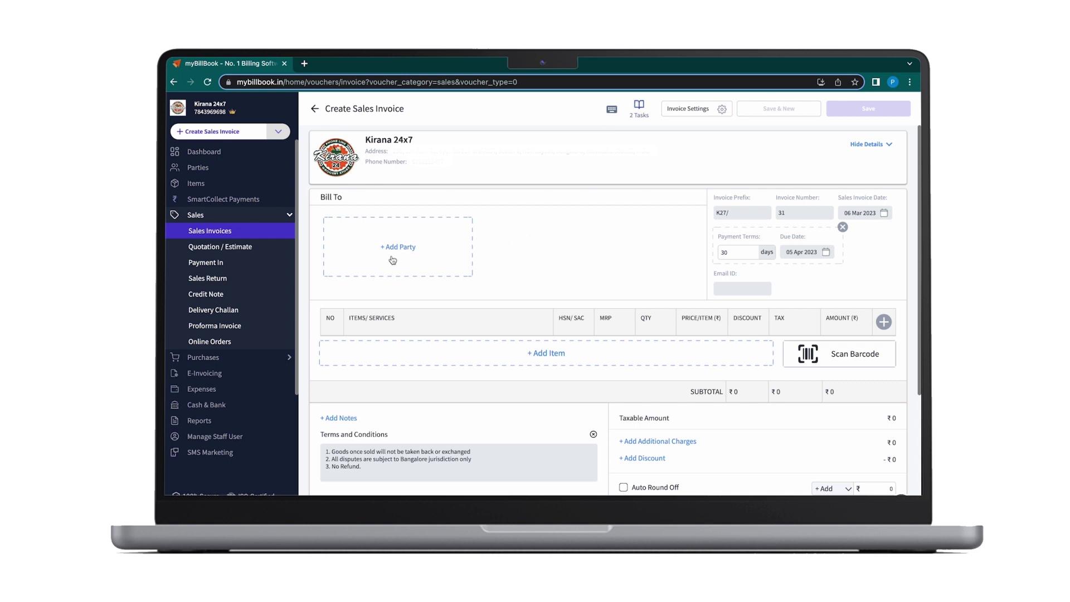
pyautogui.click(393, 259)
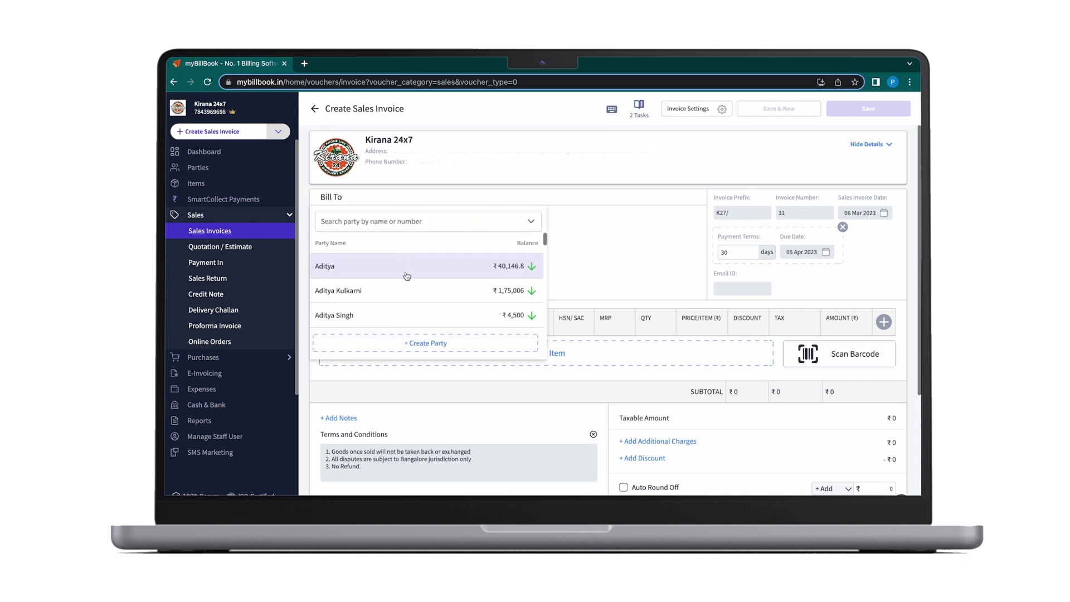
pyautogui.click(404, 287)
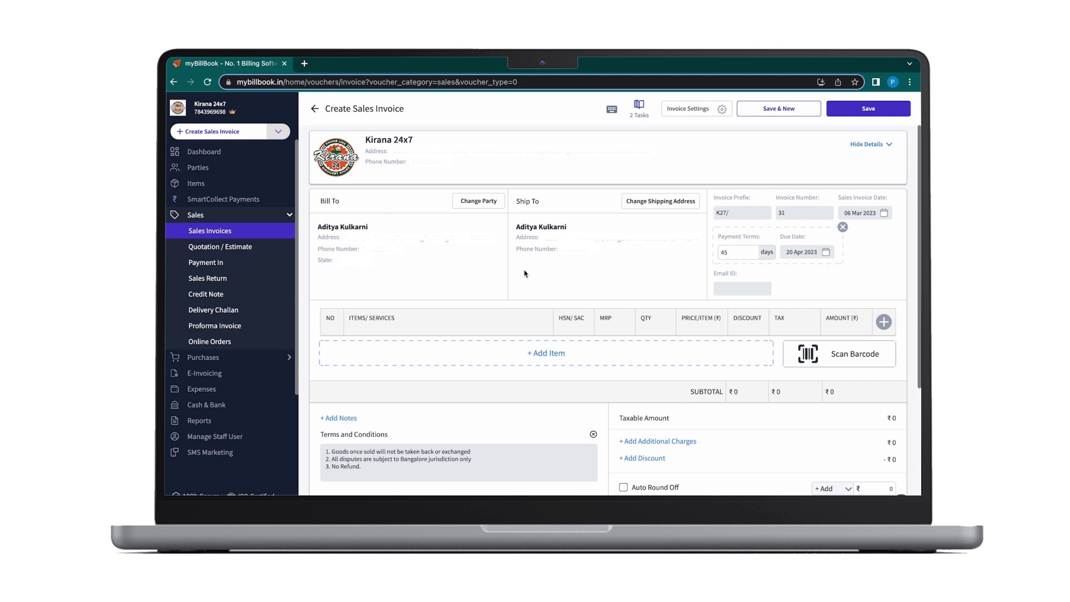
# Step: Add one Ace A1 Plus-Smartphone to the invoice, totalling ₹7,210
pyautogui.scroll(-1, 525, 273)
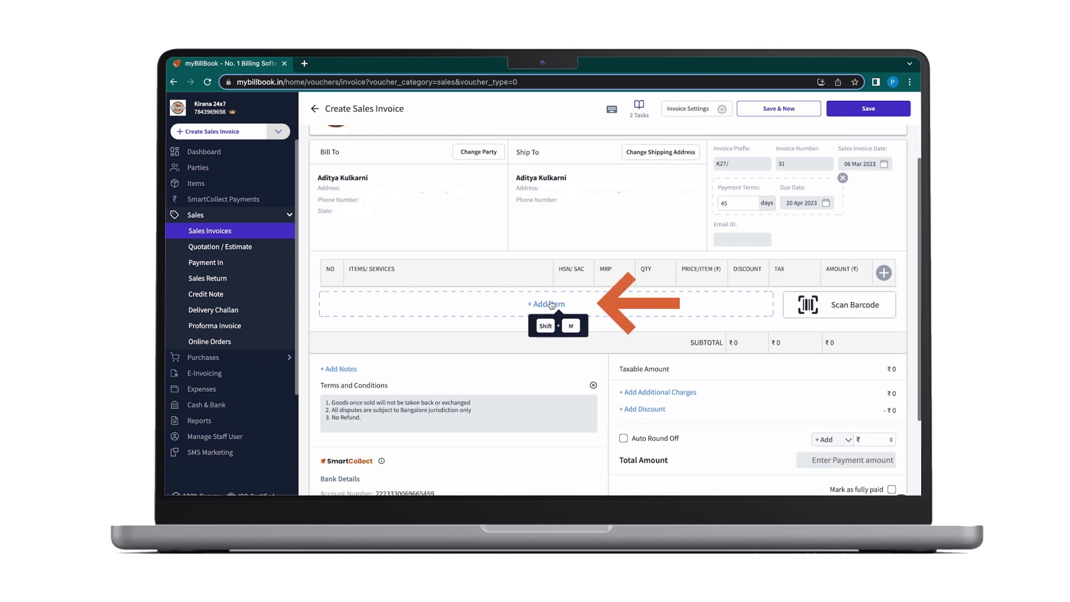
pyautogui.click(549, 304)
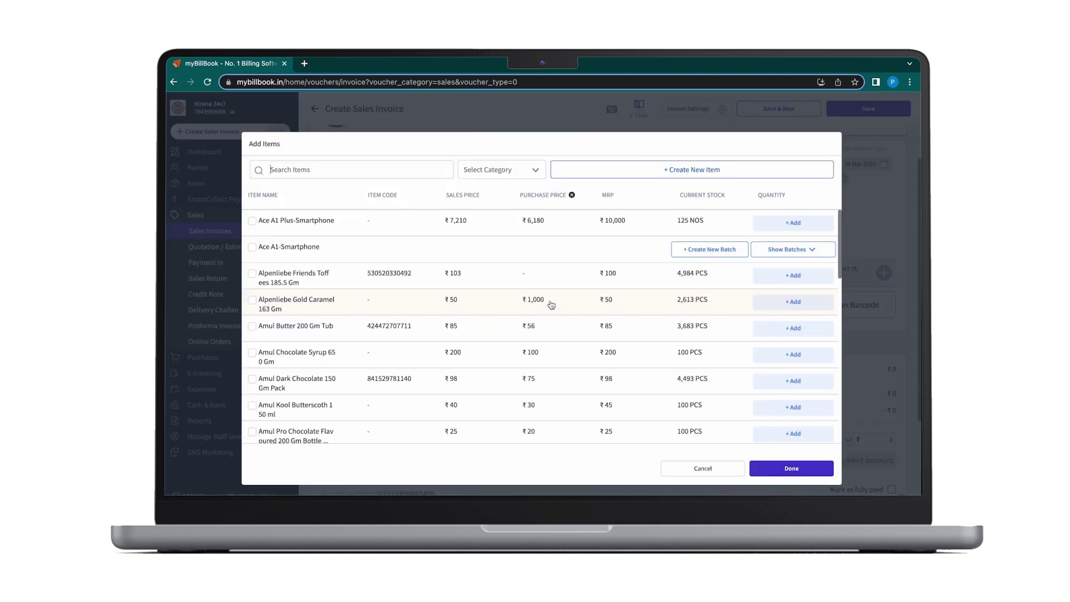
pyautogui.click(787, 224)
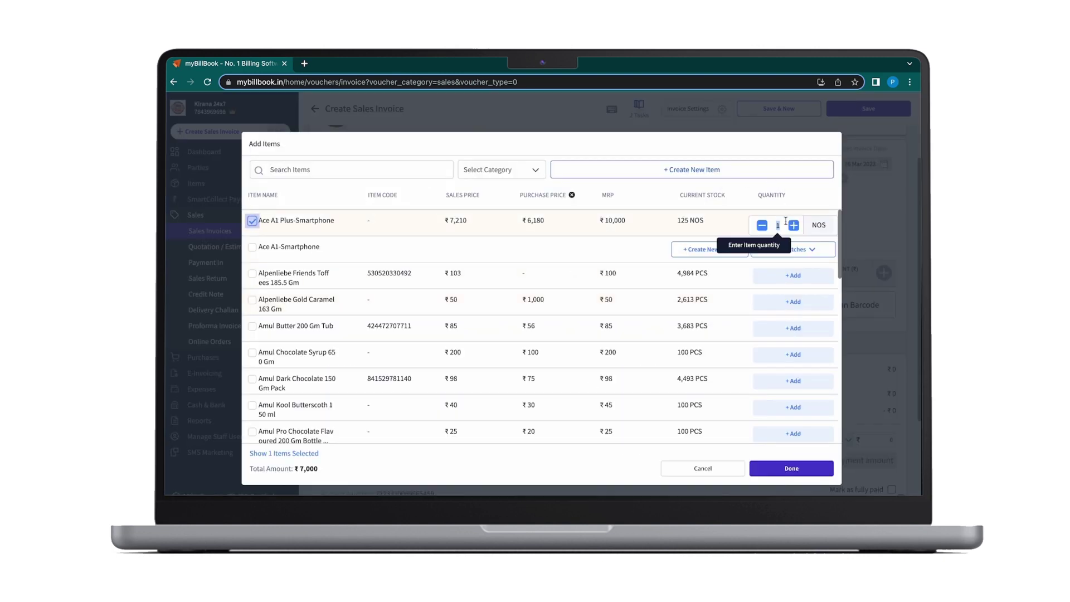
pyautogui.click(791, 469)
pyautogui.scroll(-3, 616, 362)
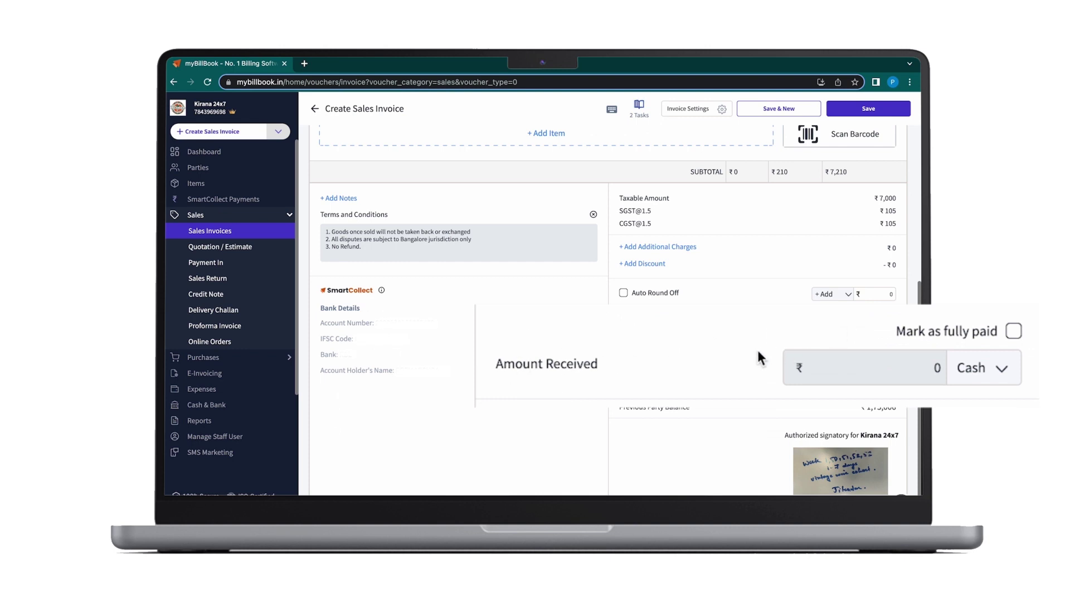
# Step: Mark the invoice fully paid, with ₹7,210 received by bank into Axis Bank
pyautogui.click(892, 342)
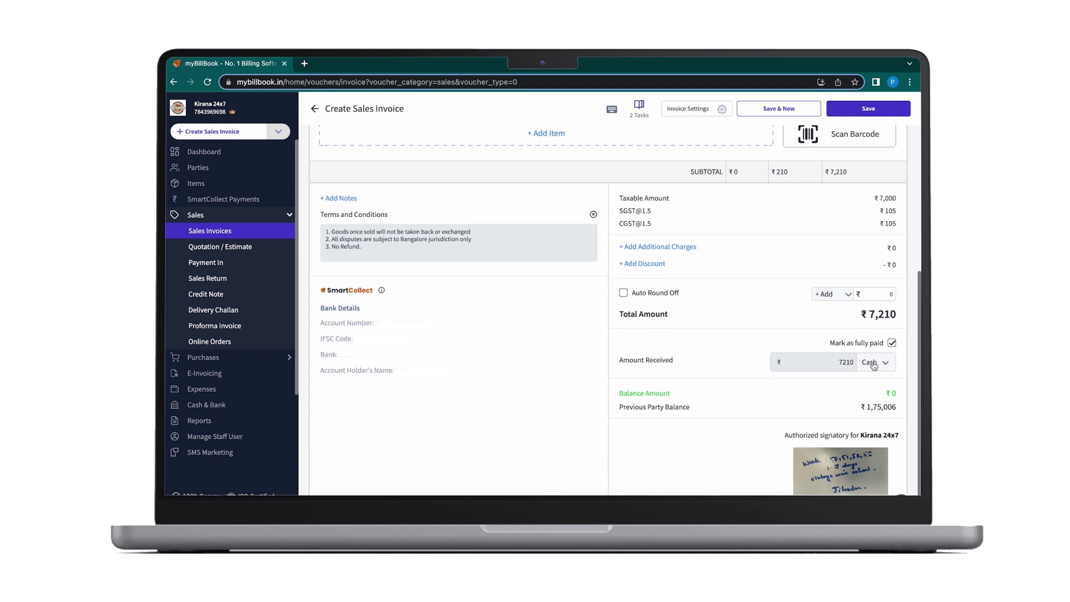
pyautogui.click(891, 363)
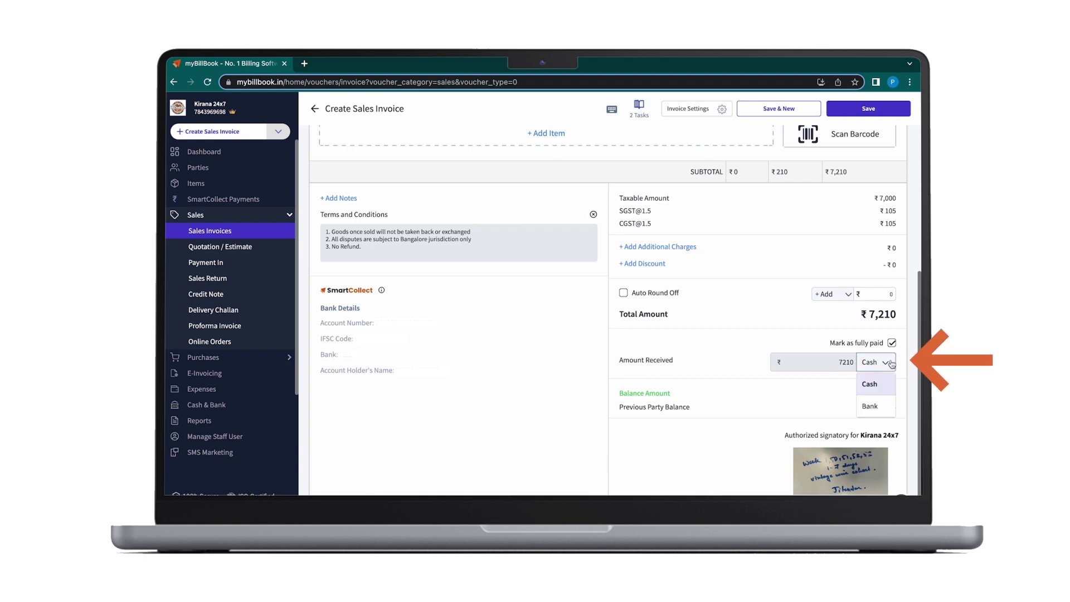
pyautogui.click(880, 410)
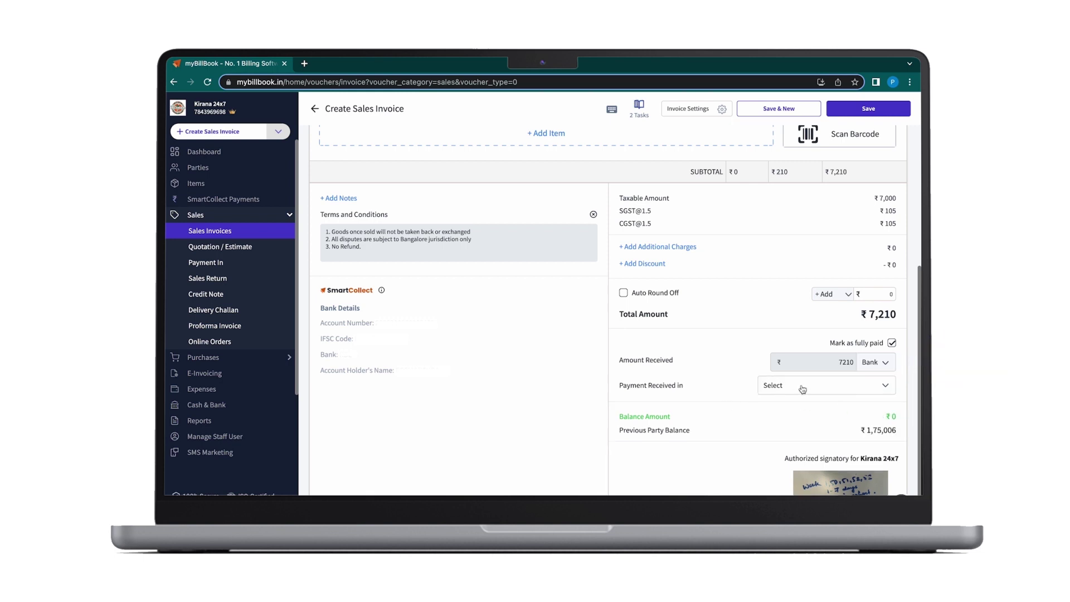
pyautogui.click(885, 389)
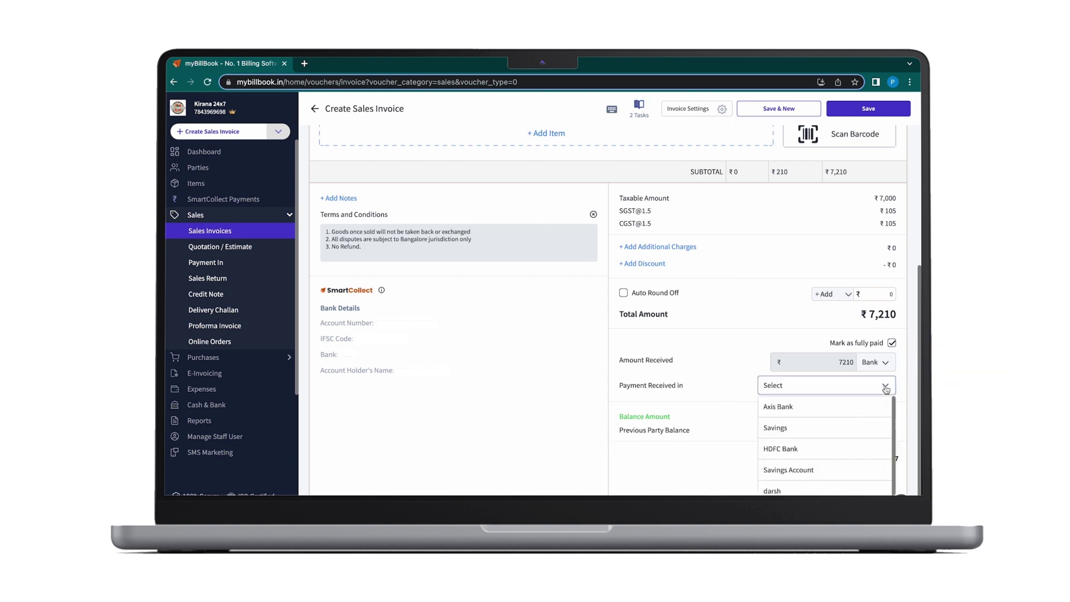
pyautogui.scroll(1, 843, 427)
pyautogui.click(782, 407)
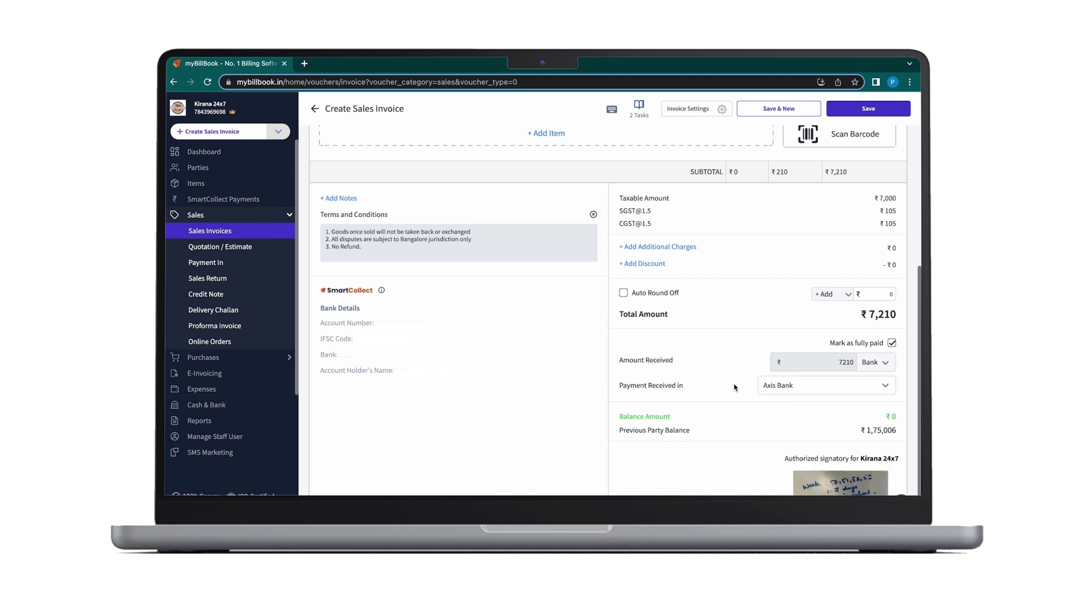
pyautogui.scroll(-1, 734, 388)
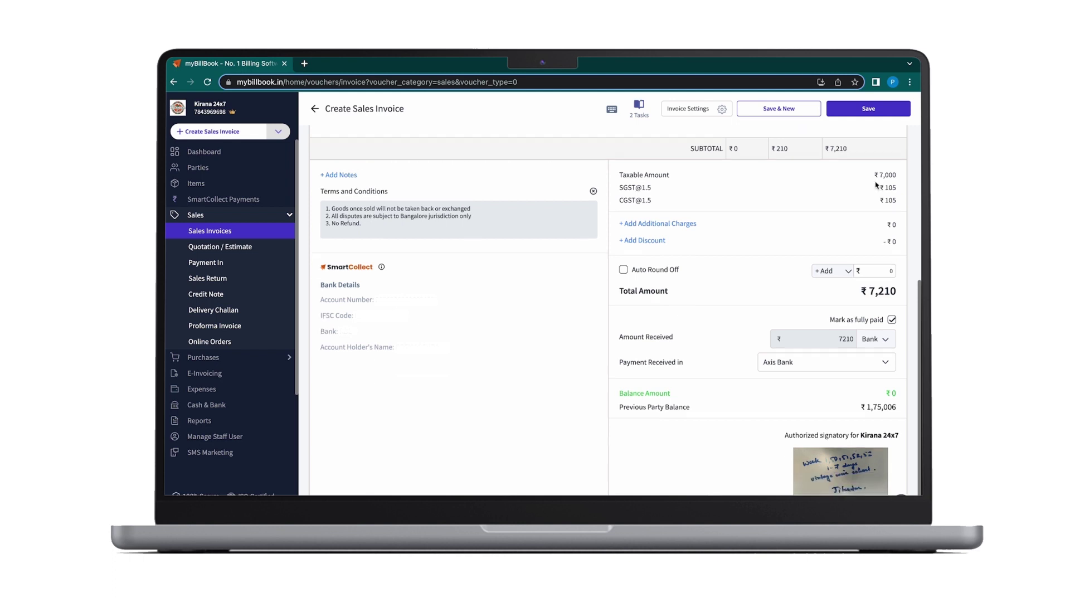
# Step: Save invoice K27/31 and view Axis Bank's transactions, now at ₹17,210
pyautogui.click(851, 109)
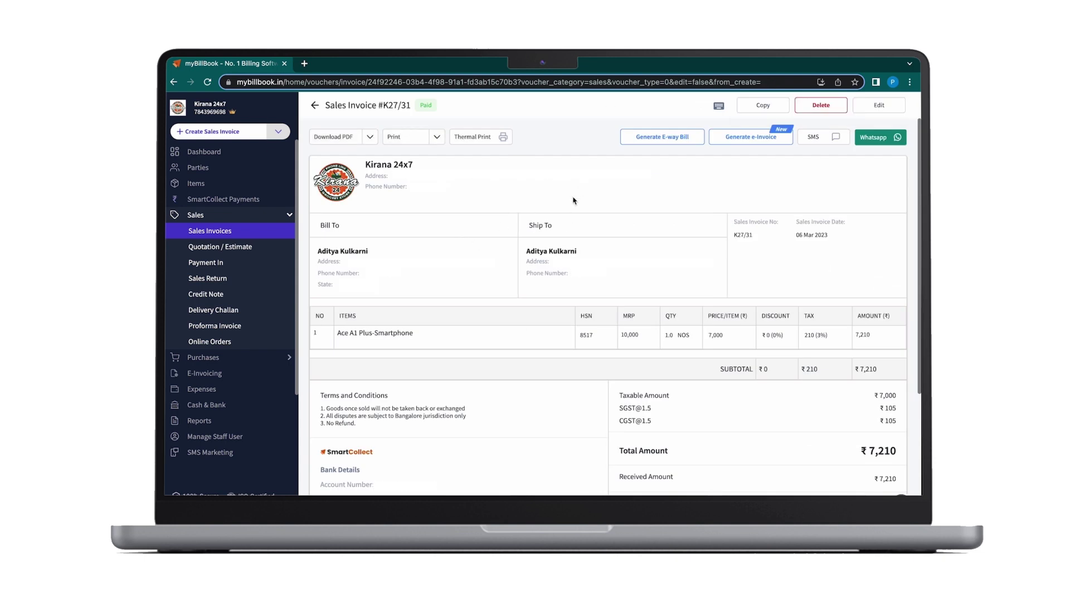
pyautogui.click(207, 406)
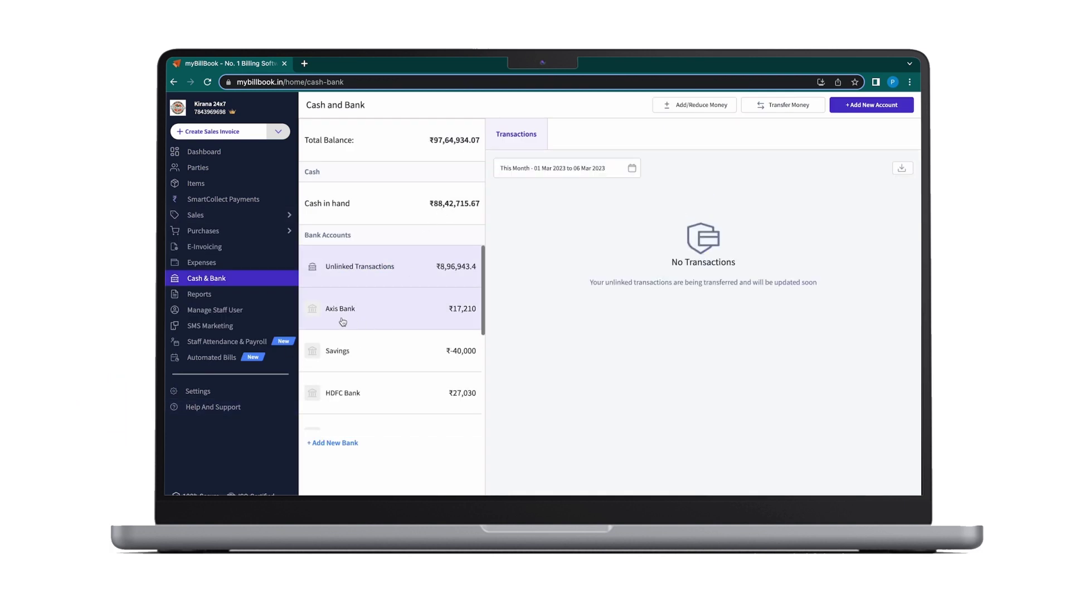
pyautogui.click(354, 314)
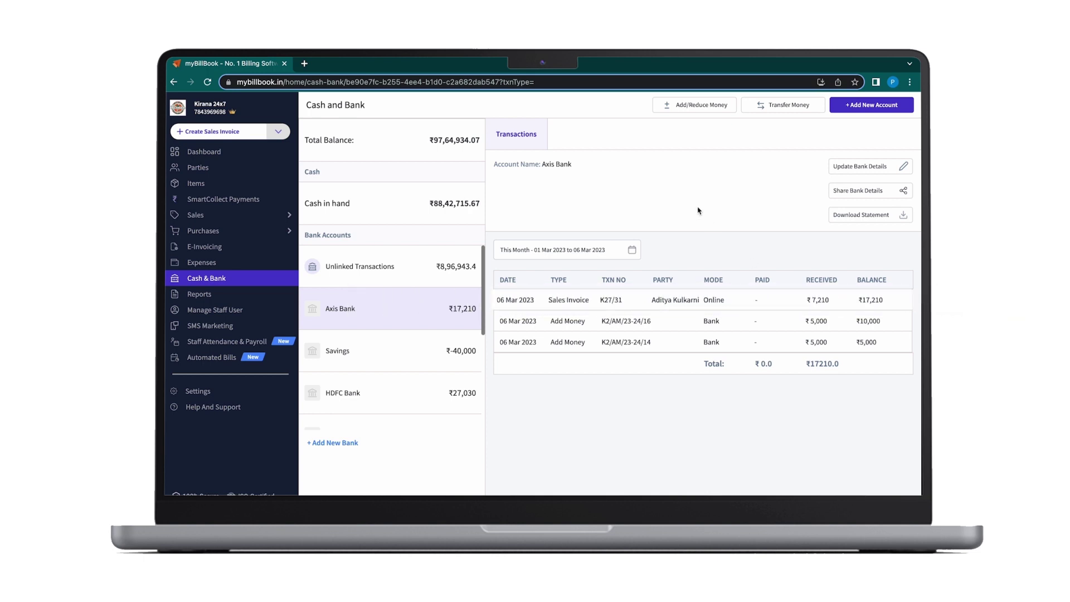
# Step: Choose a transaction date range and open the ₹3,800 bank account's details
pyautogui.click(639, 255)
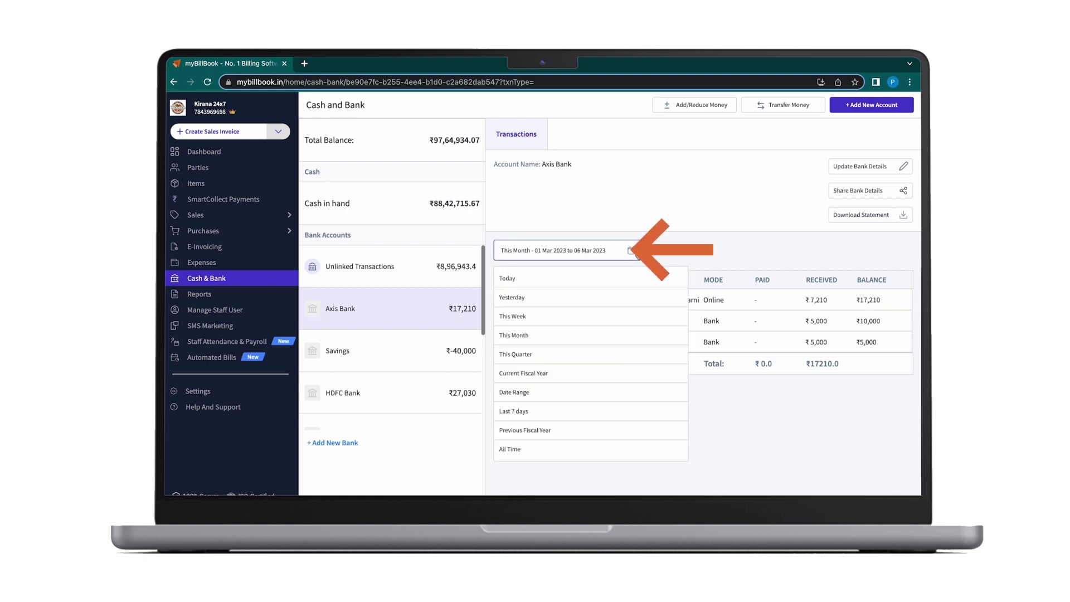
pyautogui.click(641, 280)
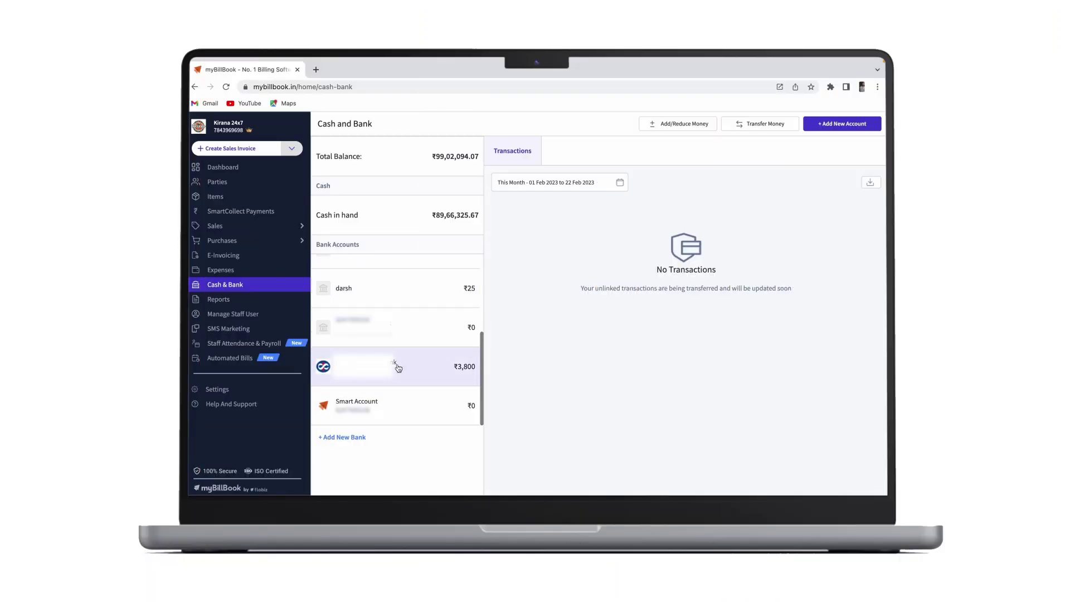
pyautogui.click(399, 368)
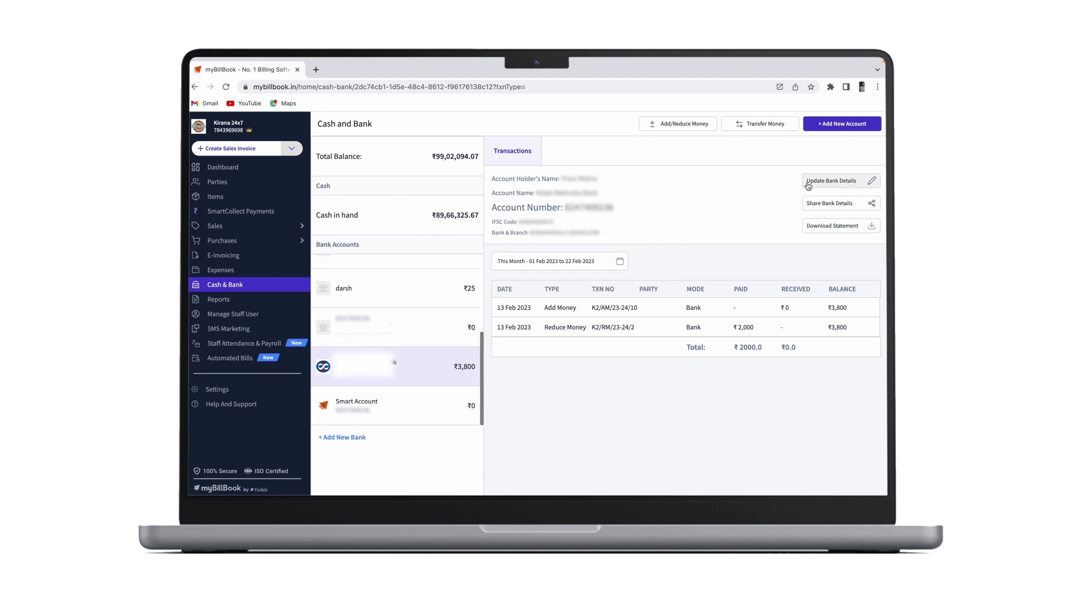
# Step: Deactivate the Kotak Mahindra Bank account after acknowledging the warning
pyautogui.click(857, 183)
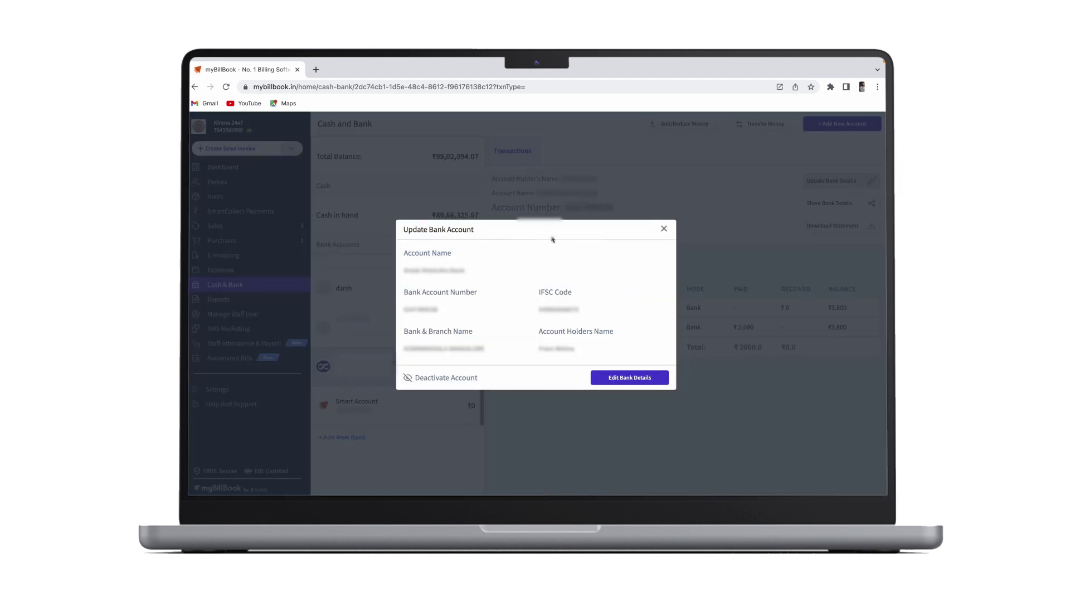
pyautogui.click(632, 377)
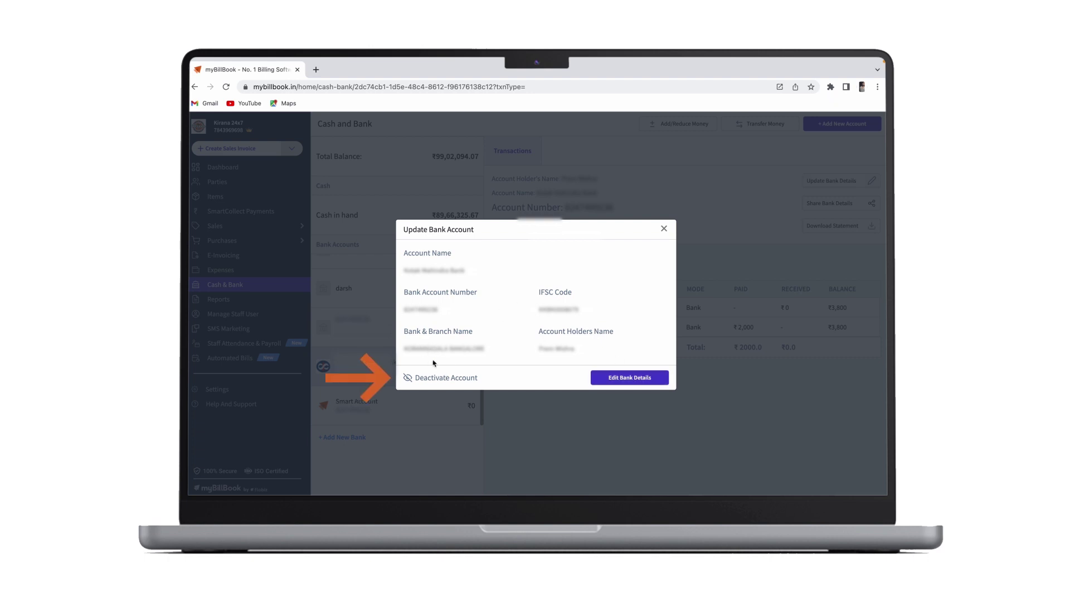
pyautogui.click(439, 379)
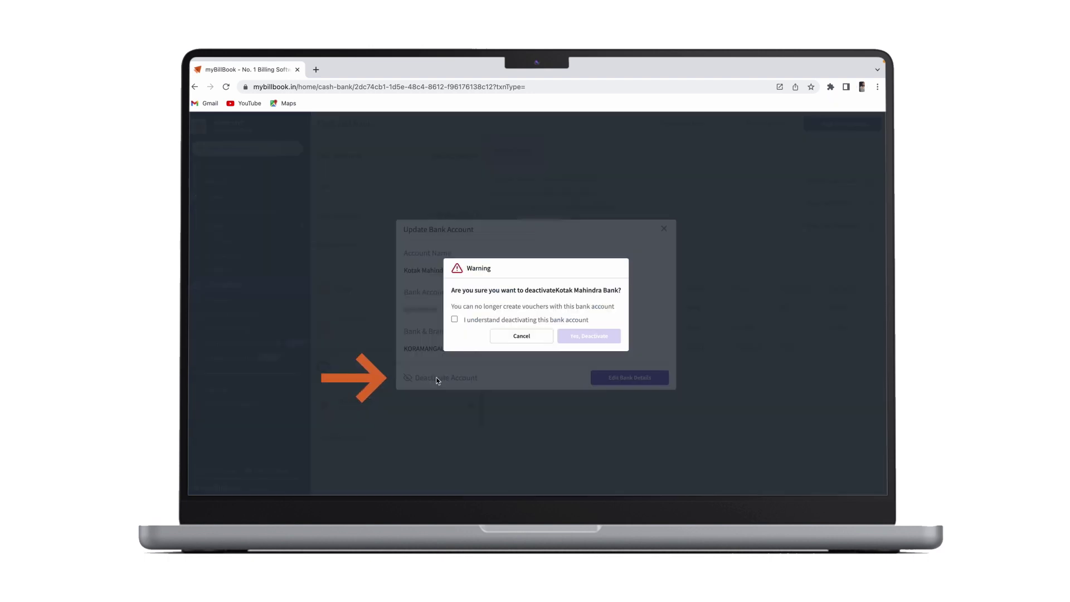
pyautogui.click(454, 320)
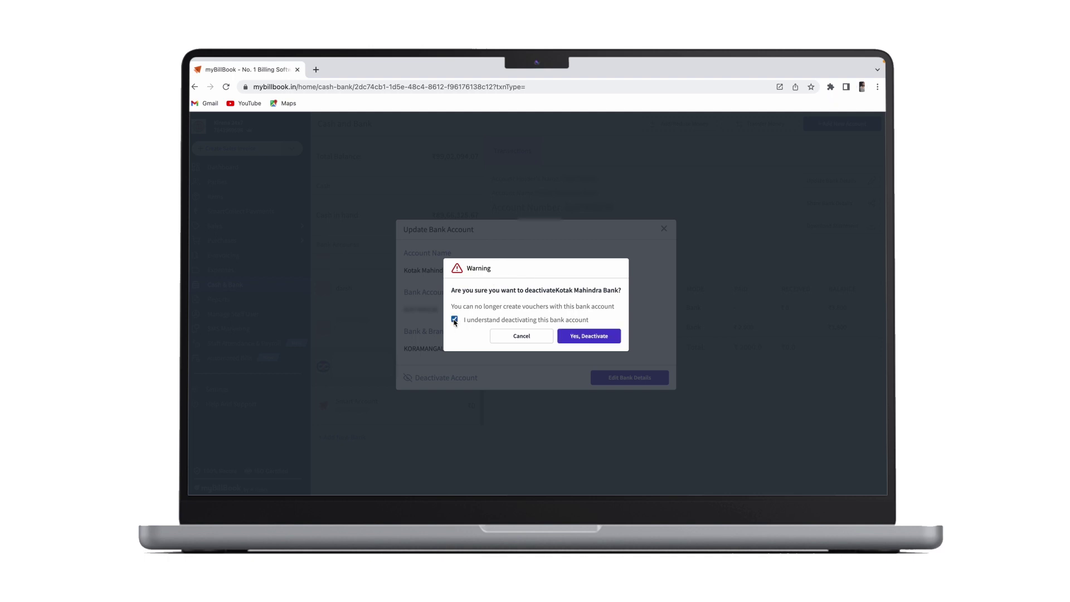
pyautogui.click(588, 336)
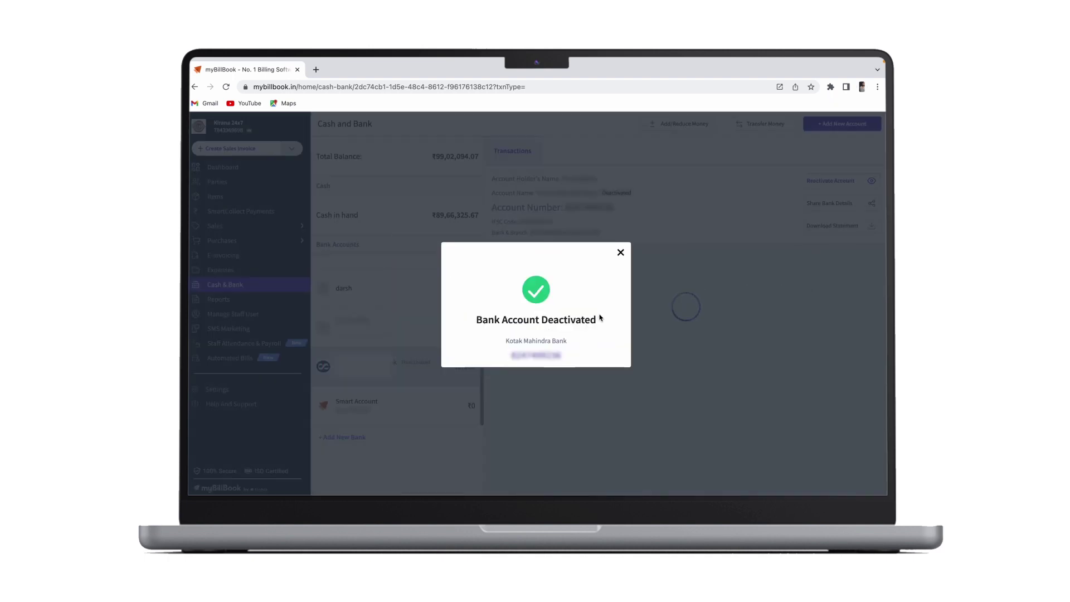
pyautogui.click(621, 252)
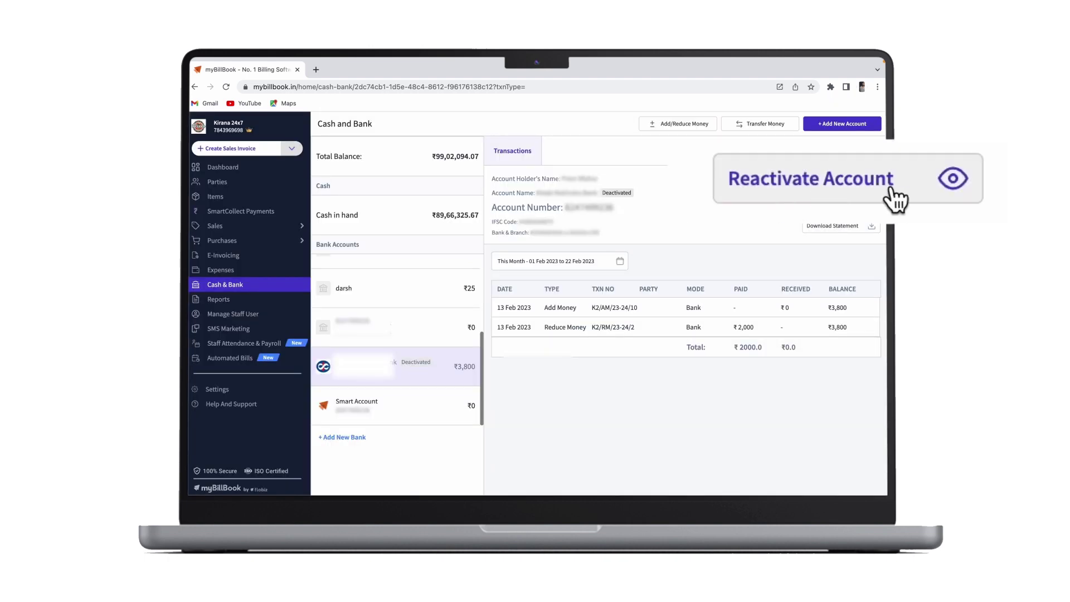
# Step: Reactivate the Kotak Mahindra Bank account
pyautogui.click(854, 184)
pyautogui.click(626, 378)
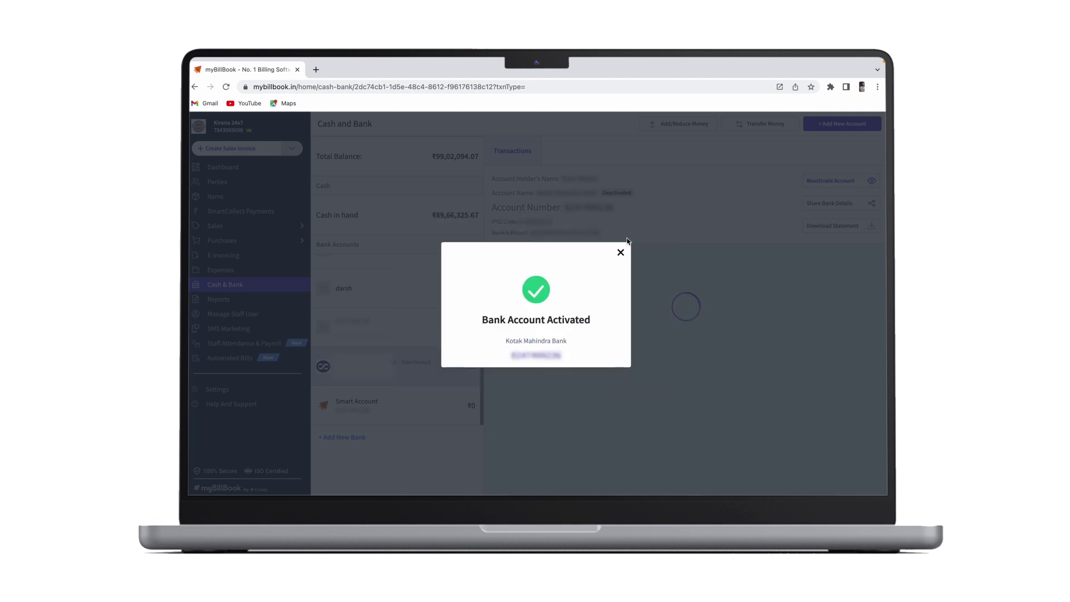
pyautogui.click(621, 253)
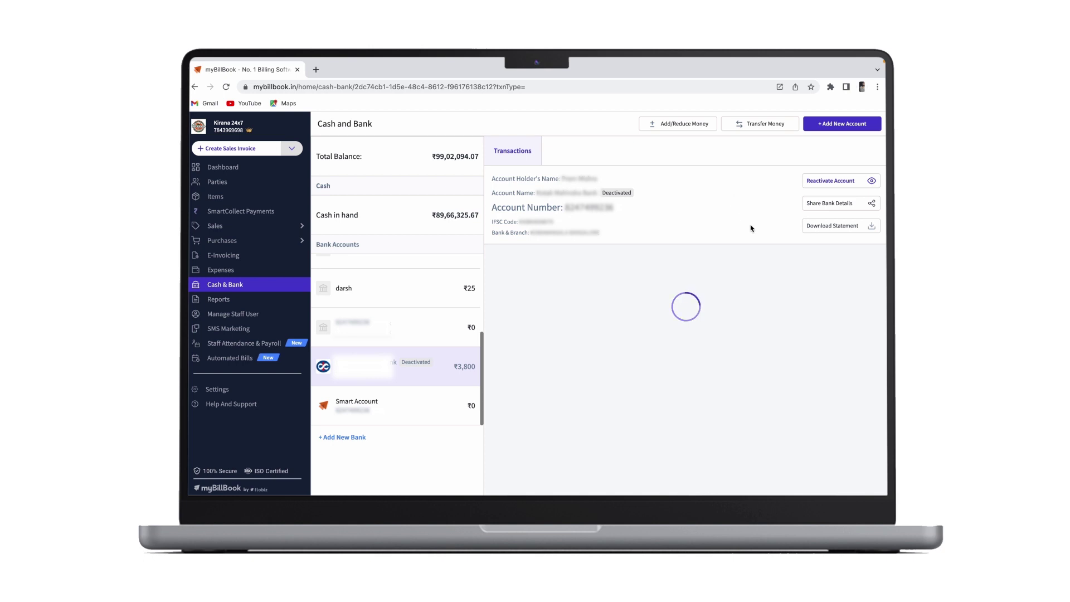
# Step: Review the ₹3,800 account's shareable bank details and download its statement as PDF
pyautogui.click(834, 204)
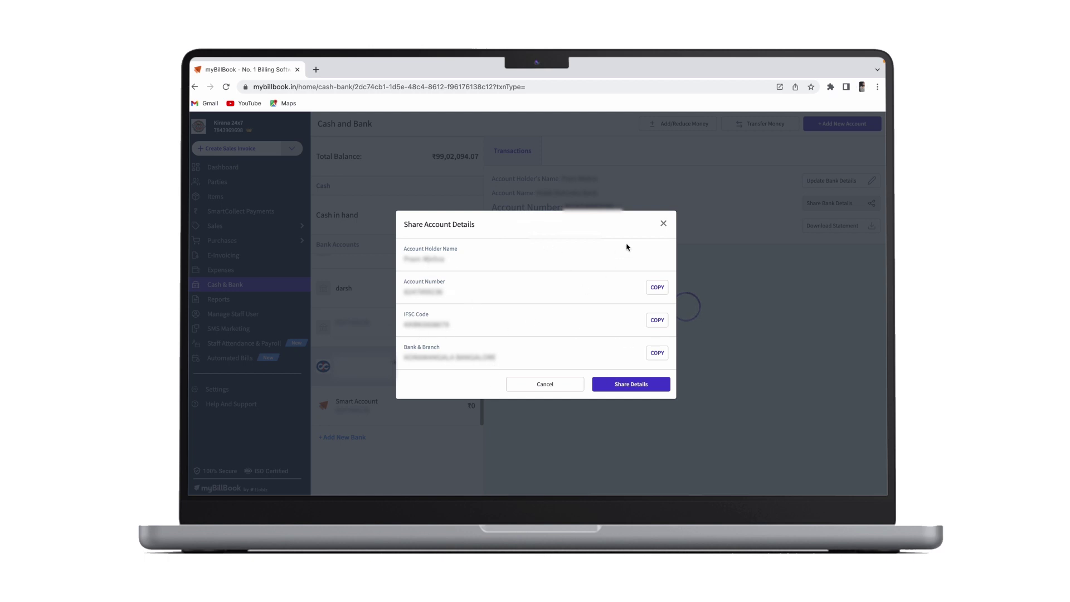
pyautogui.click(663, 225)
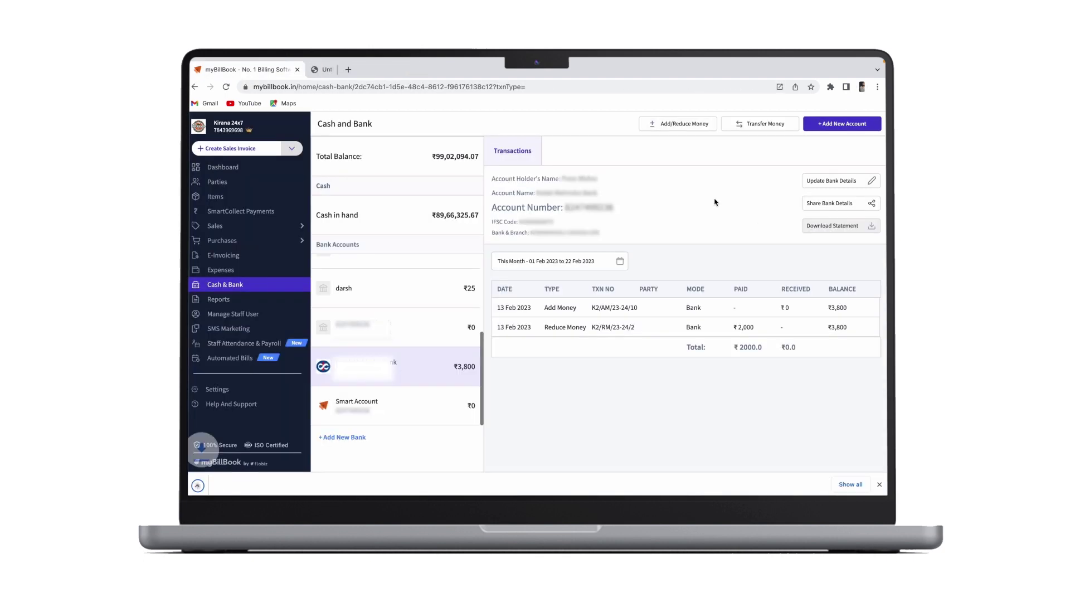
pyautogui.click(880, 484)
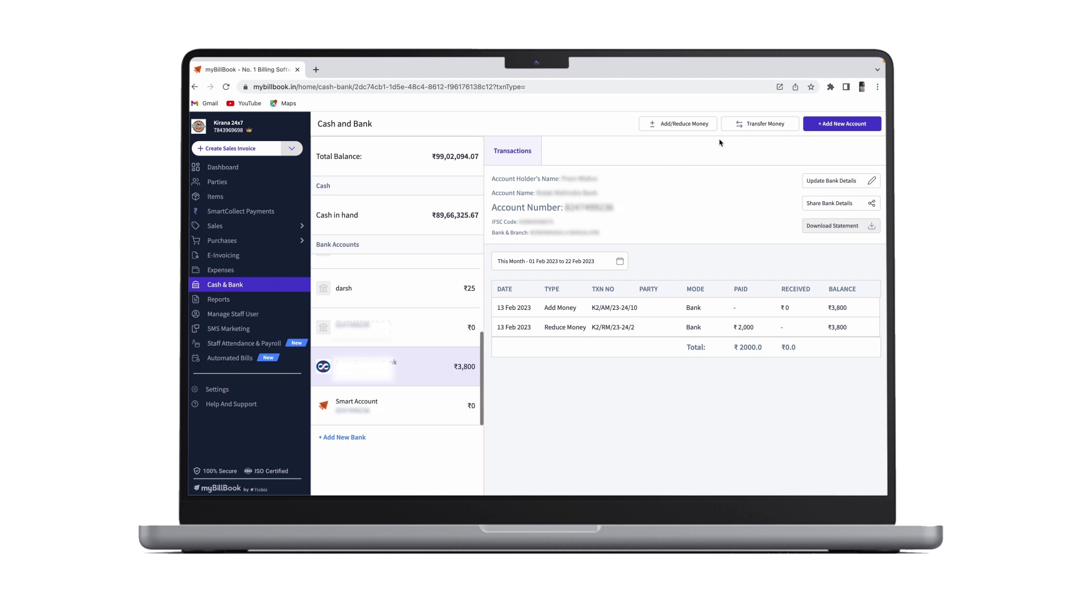
# Step: Transfer money from Cash into the Savings account, bringing Savings to ₹10,000
pyautogui.click(766, 125)
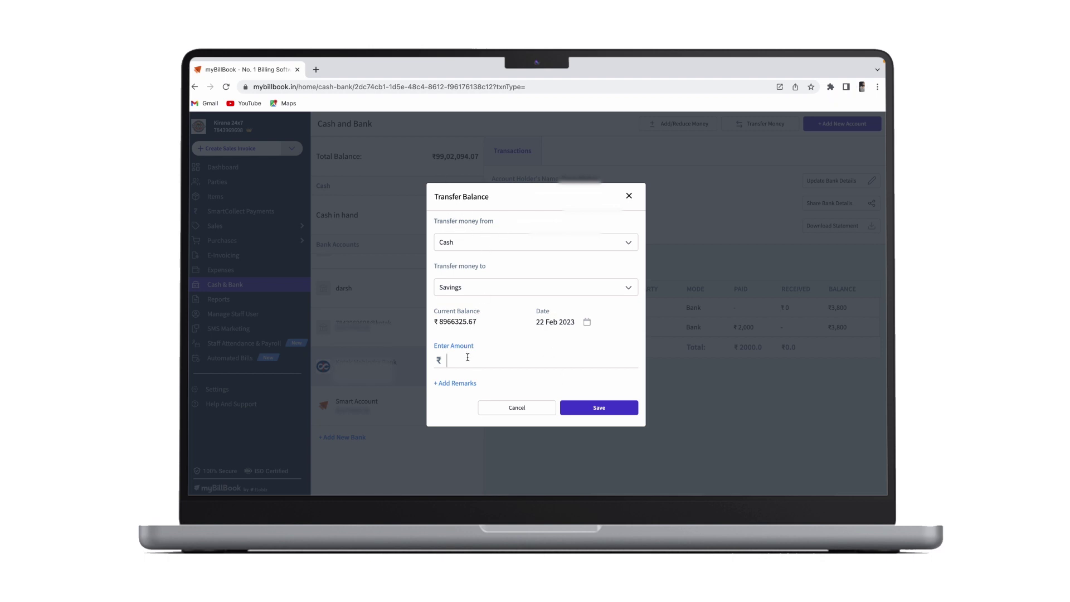
pyautogui.write('5000')
pyautogui.click(578, 407)
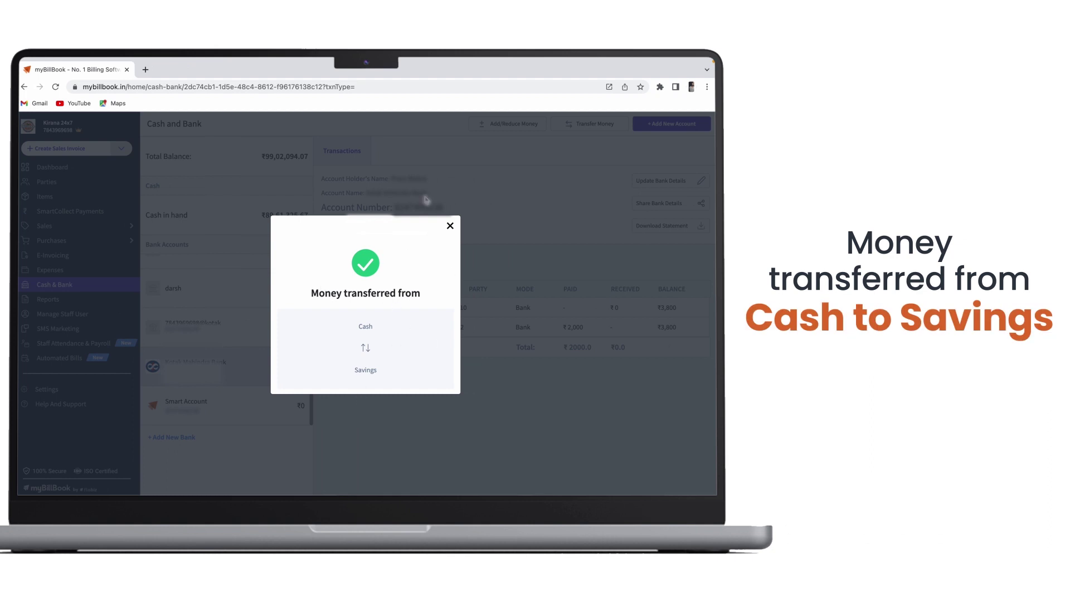
pyautogui.click(450, 225)
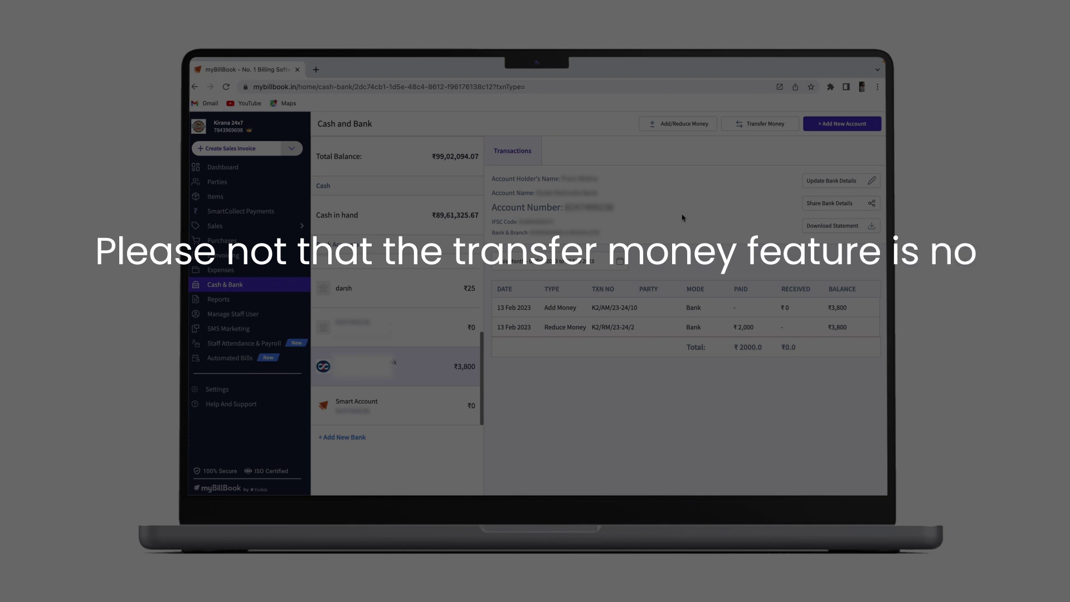
pyautogui.scroll(3, 448, 329)
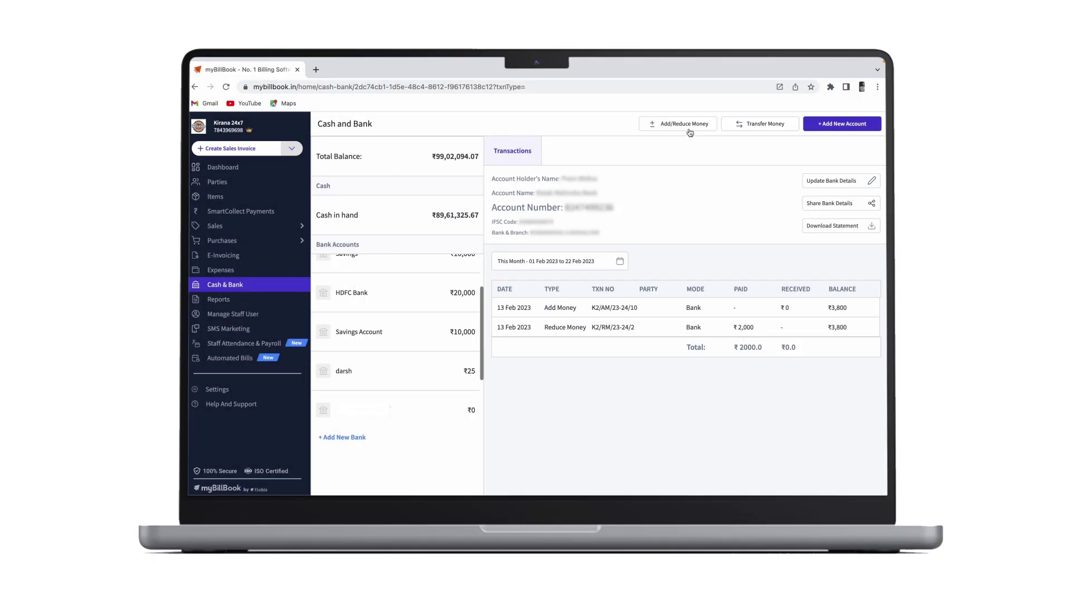
# Step: Add ₹1000 to HDFC Bank via Add/Reduce Money, raising its balance to ₹21,000
pyautogui.click(691, 128)
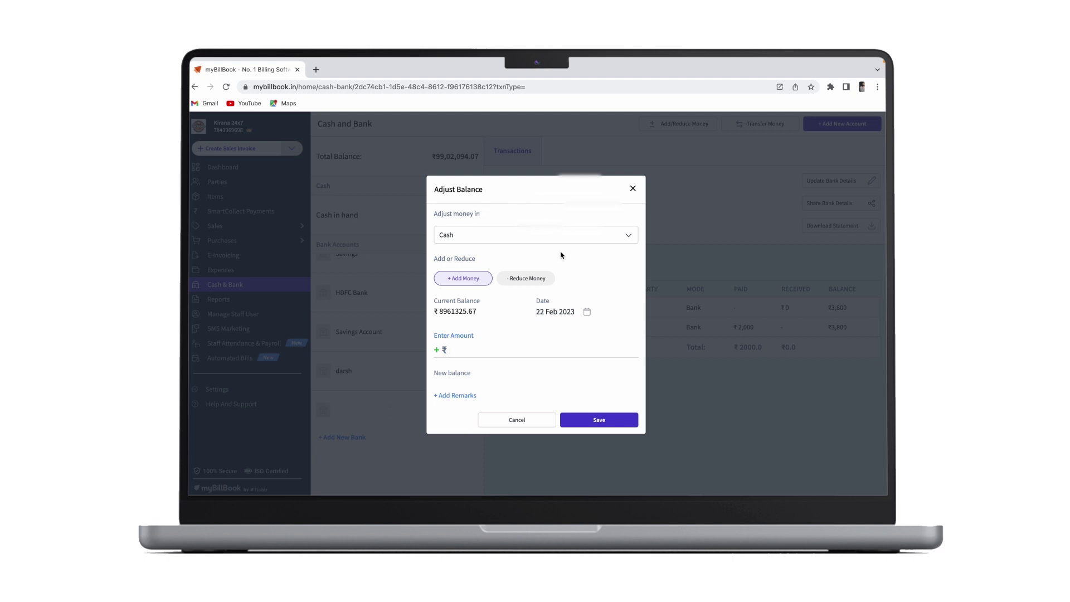
pyautogui.click(483, 235)
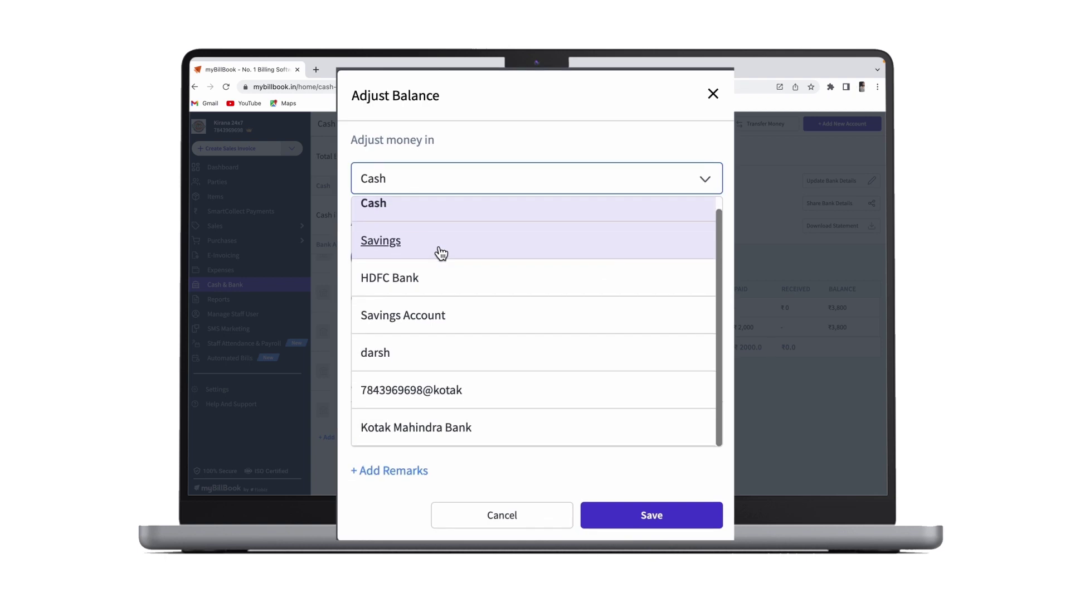
pyautogui.scroll(1, 440, 252)
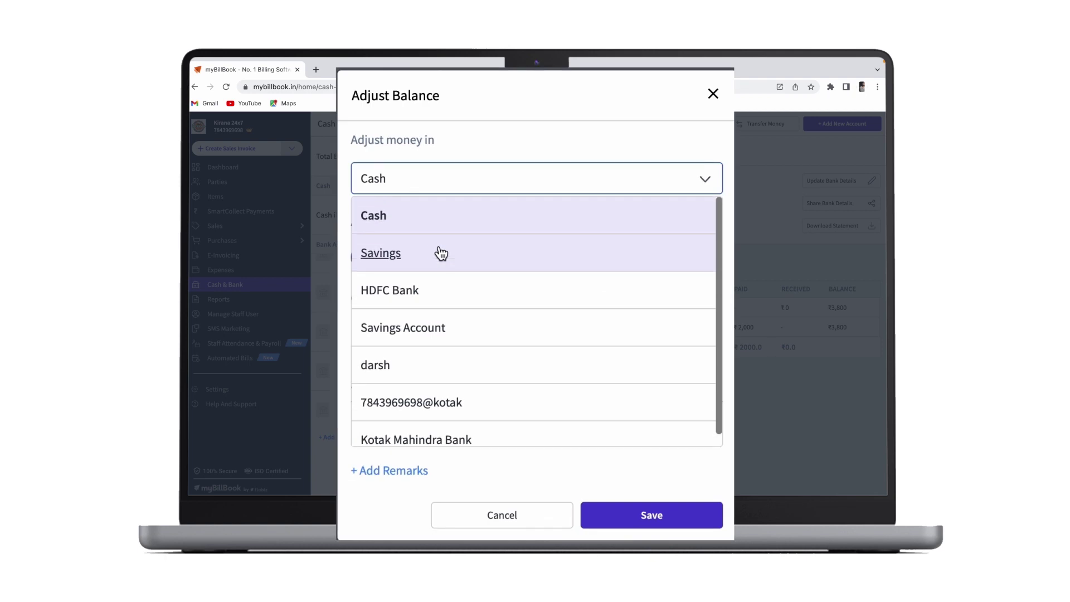
pyautogui.click(403, 291)
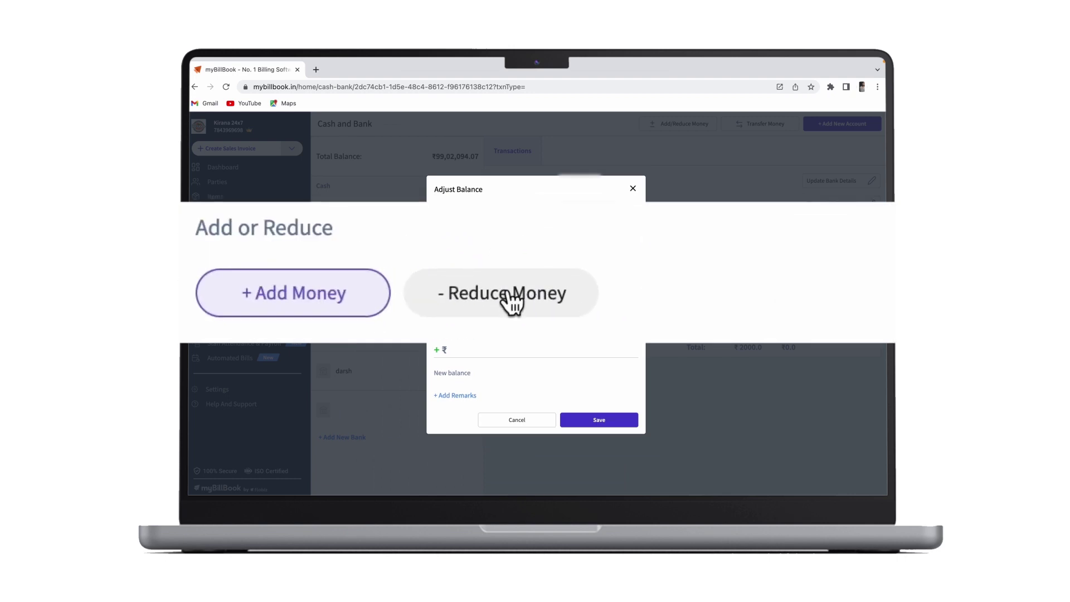
pyautogui.click(472, 345)
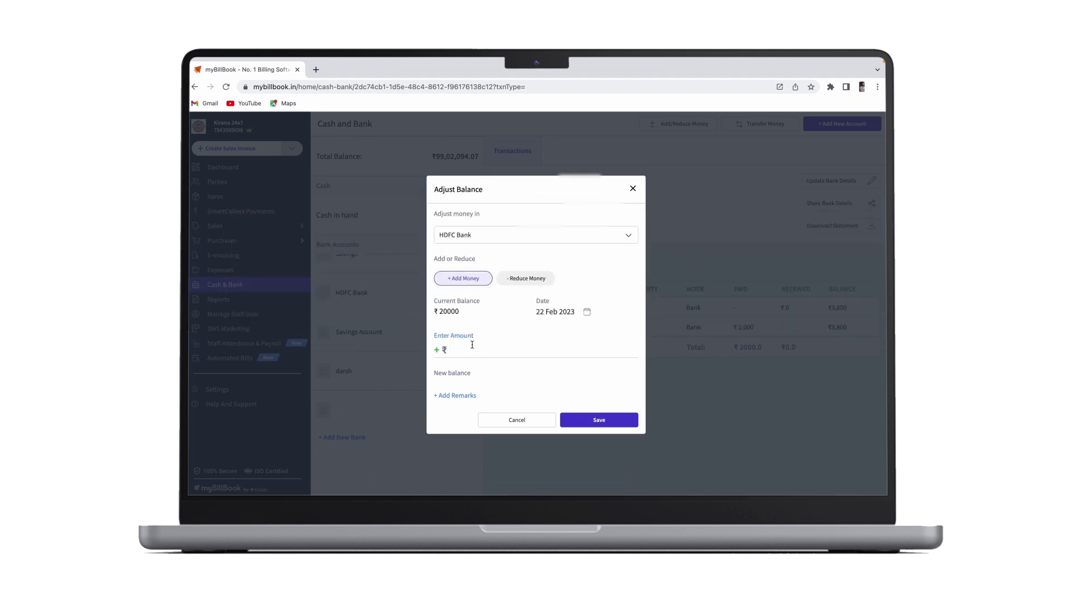
pyautogui.write('1000')
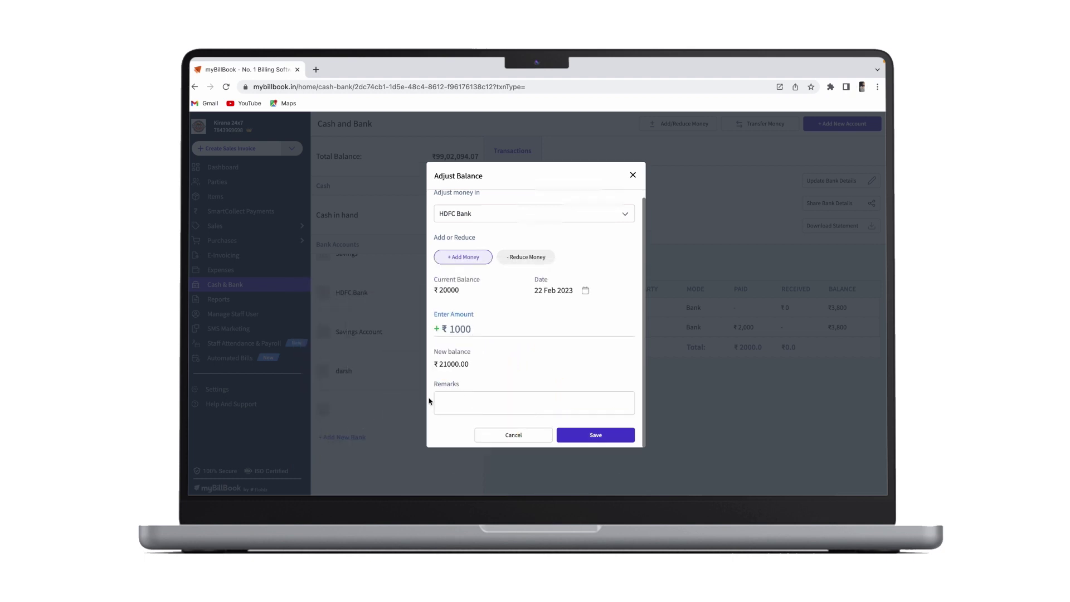
pyautogui.click(572, 434)
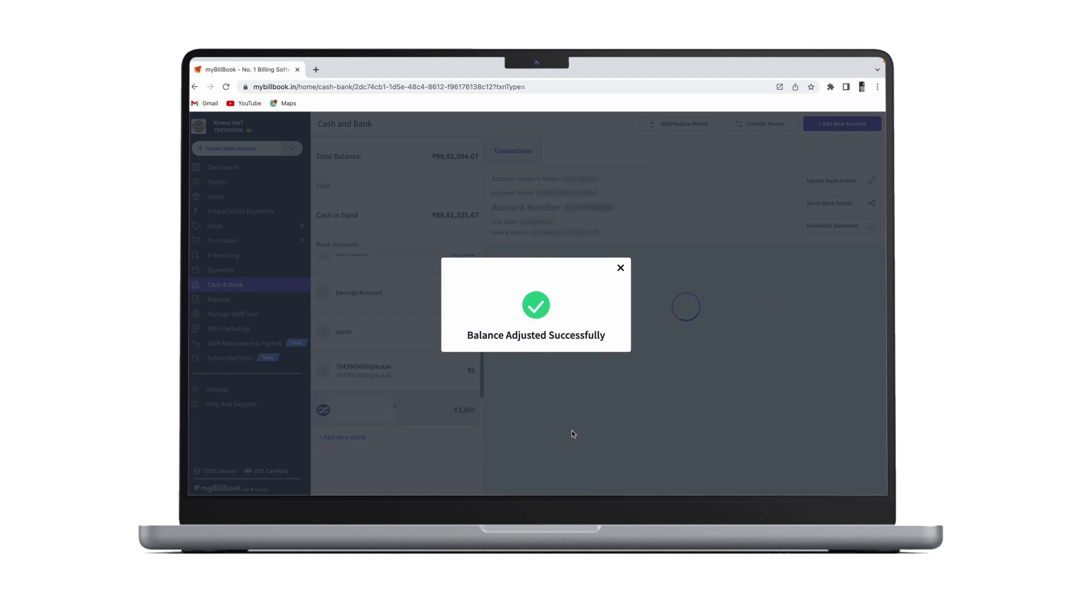
pyautogui.click(620, 269)
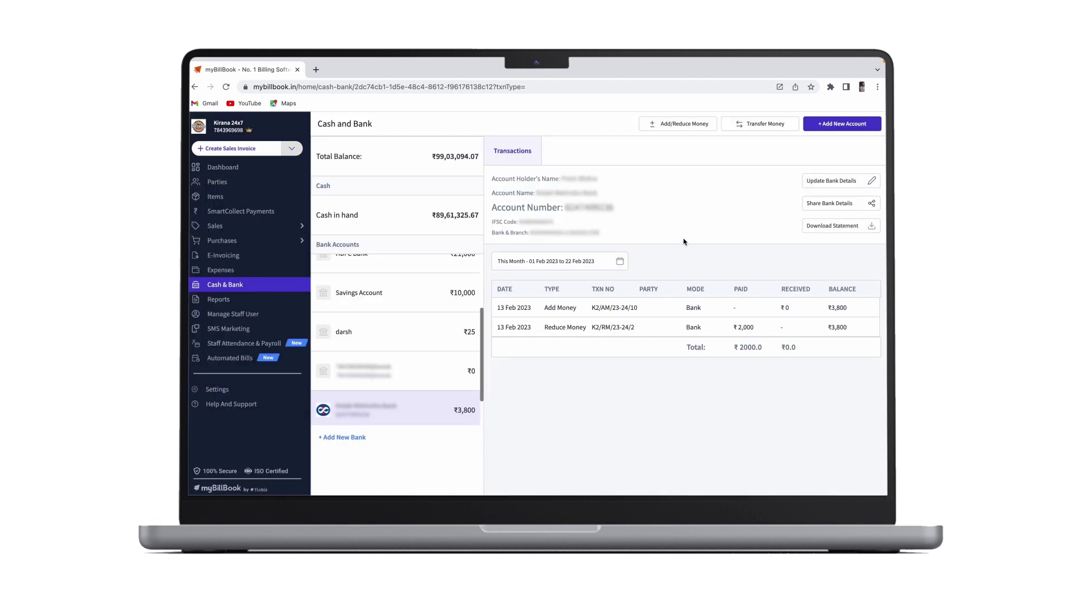